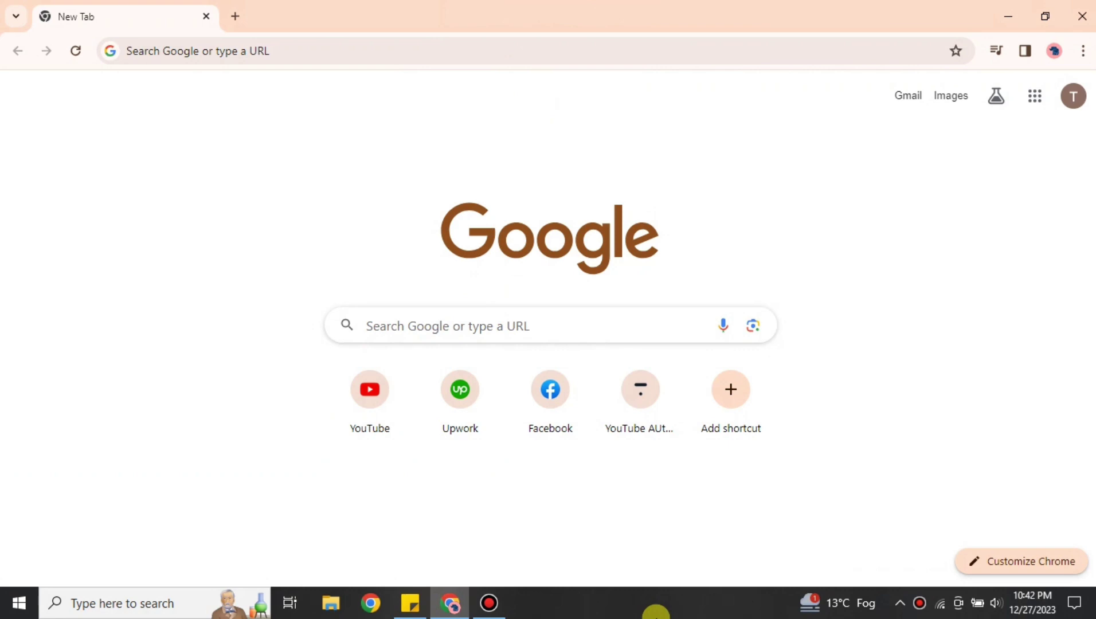
Search Google for kommo, open kommo.com and enter the Kommo account's Calendar to-do page
click(480, 52)
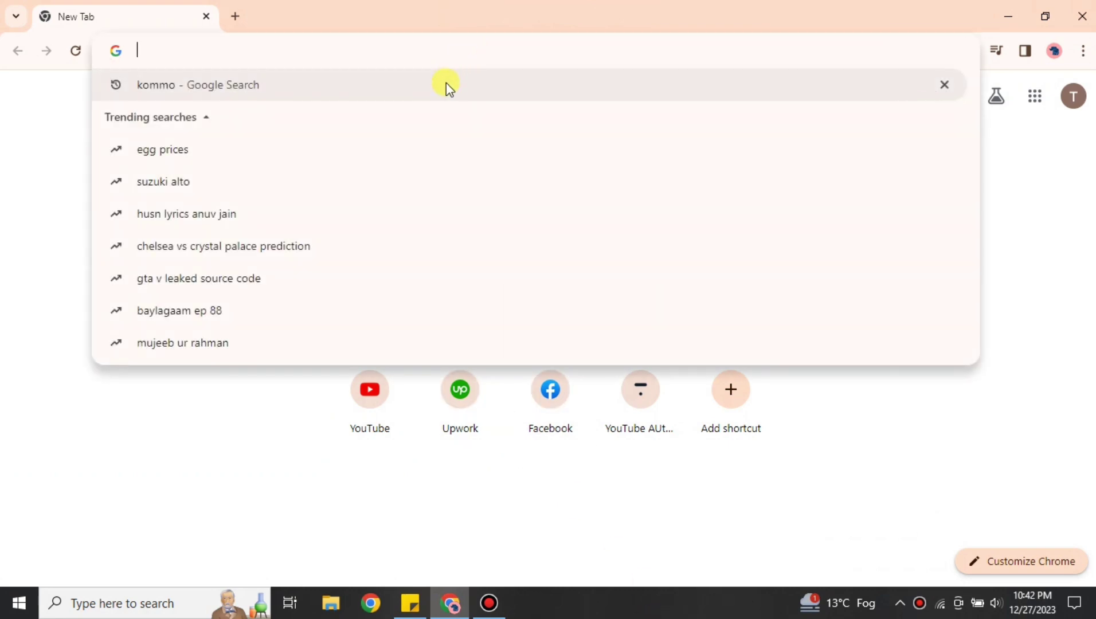
click(453, 98)
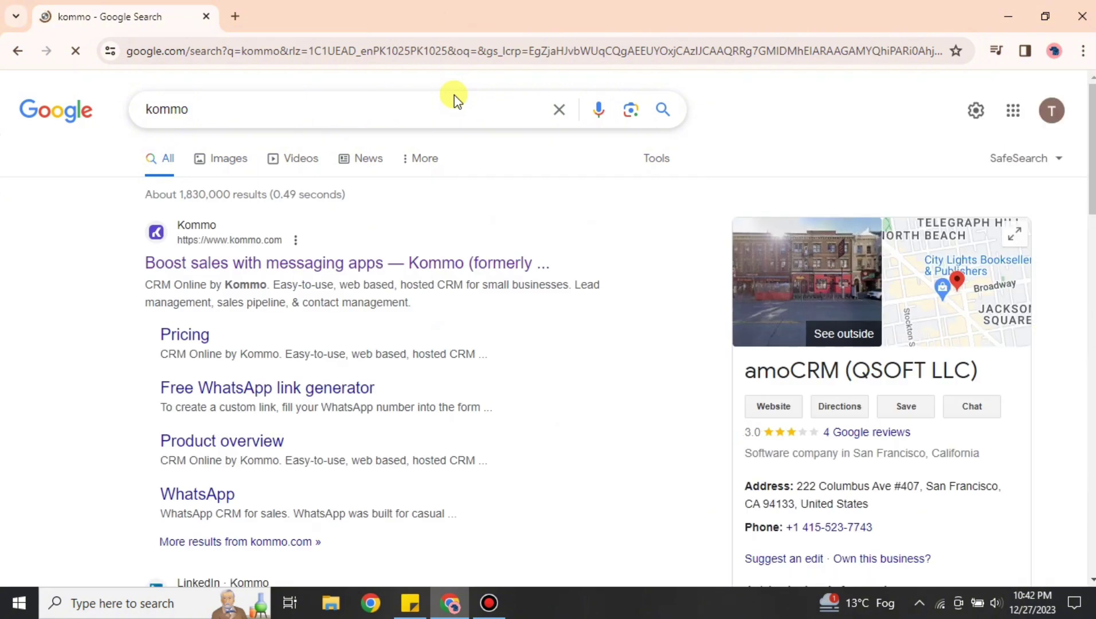
click(506, 264)
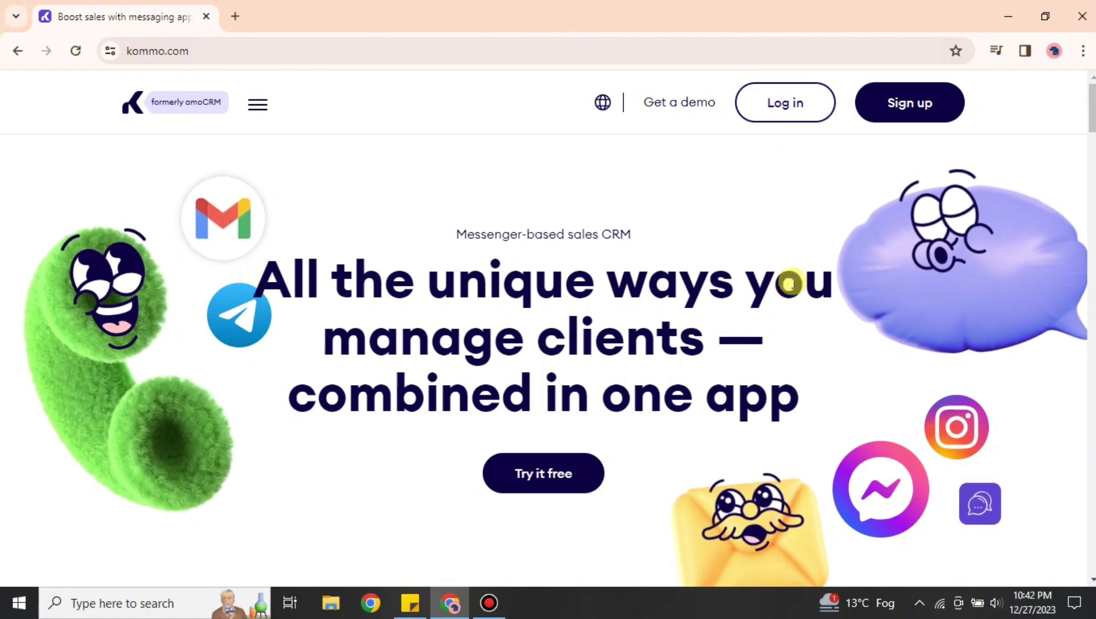
click(574, 480)
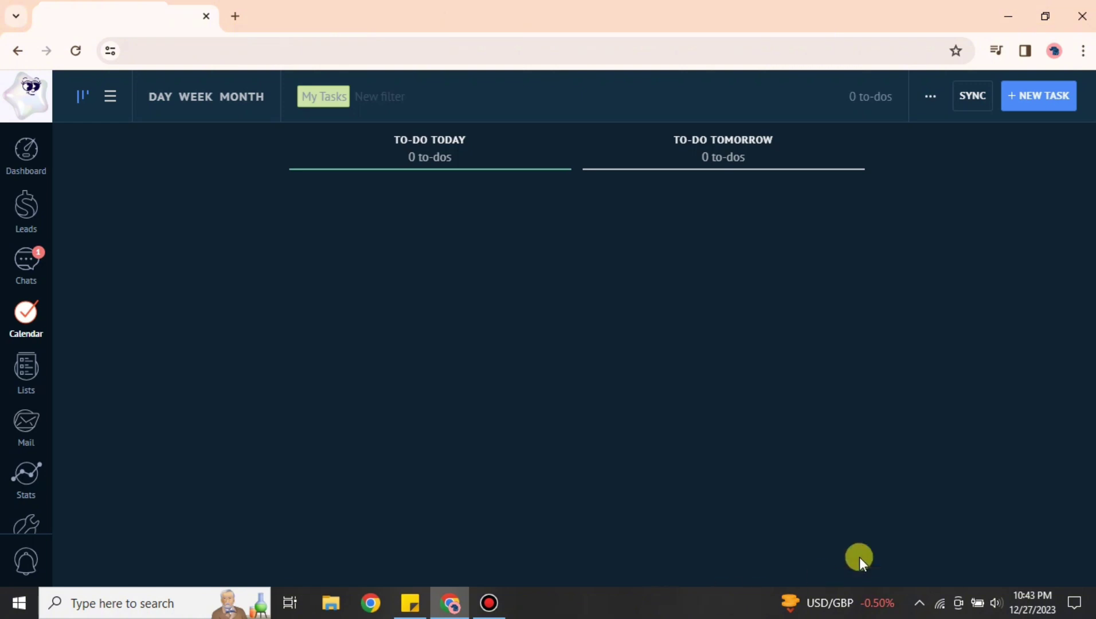
Browse the Lists, Leads and Mail sections, then open the Dashboard weekly statistics
click(26, 370)
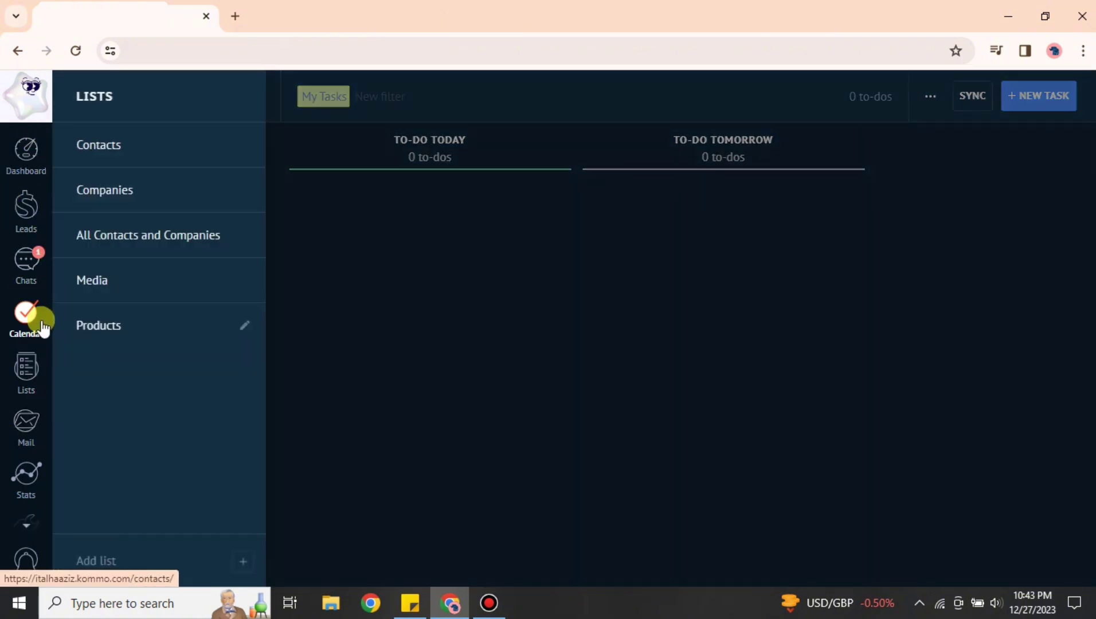
click(35, 226)
click(27, 367)
click(26, 424)
click(4, 172)
click(25, 154)
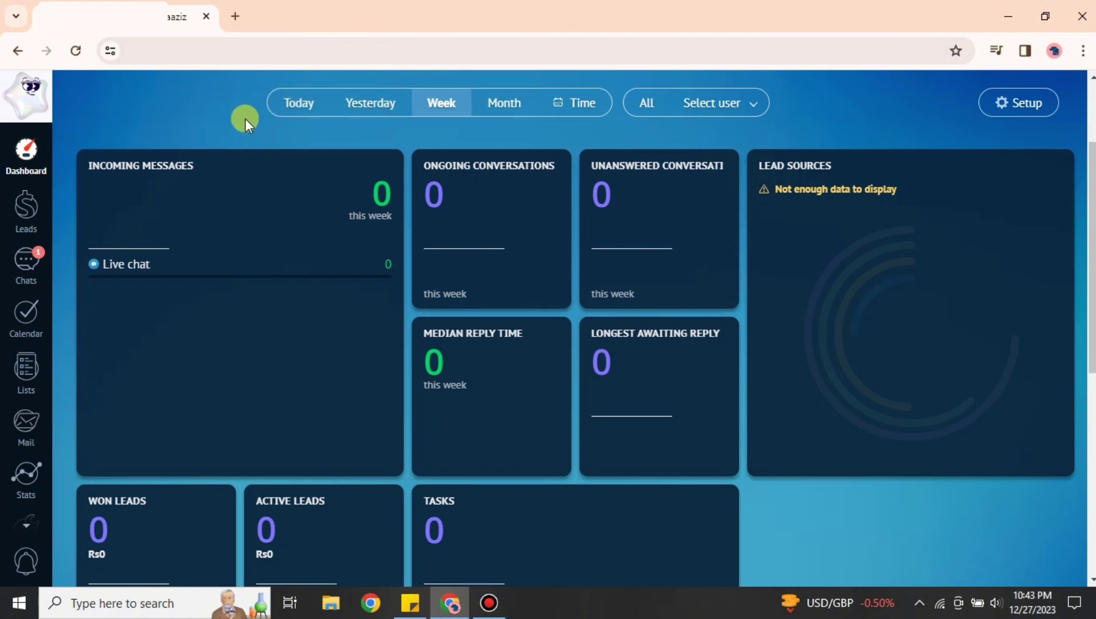
click(307, 109)
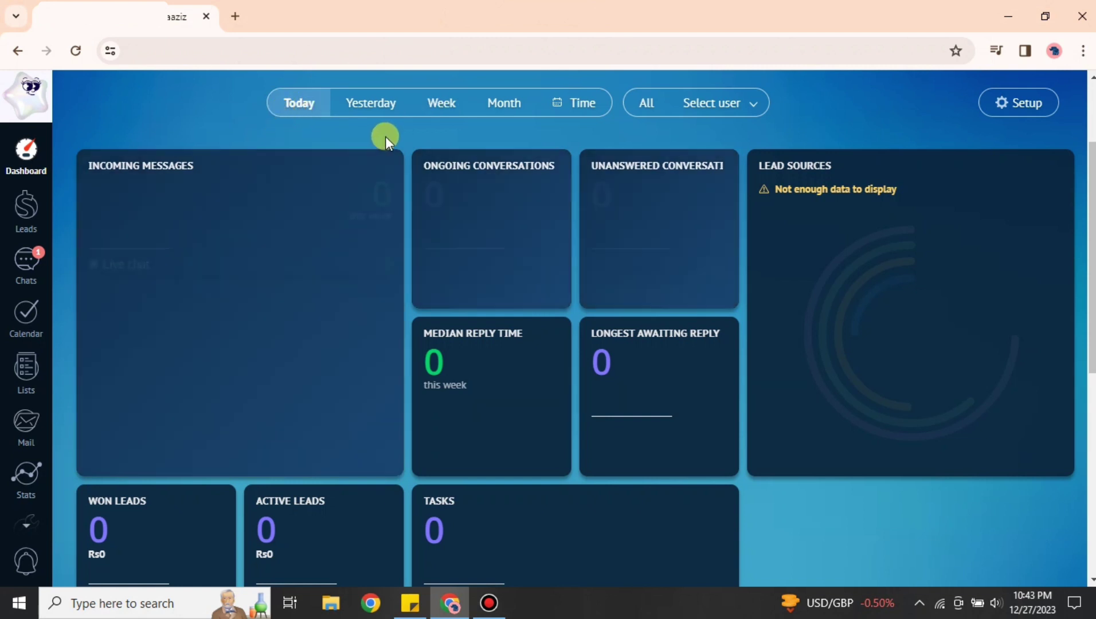
click(382, 97)
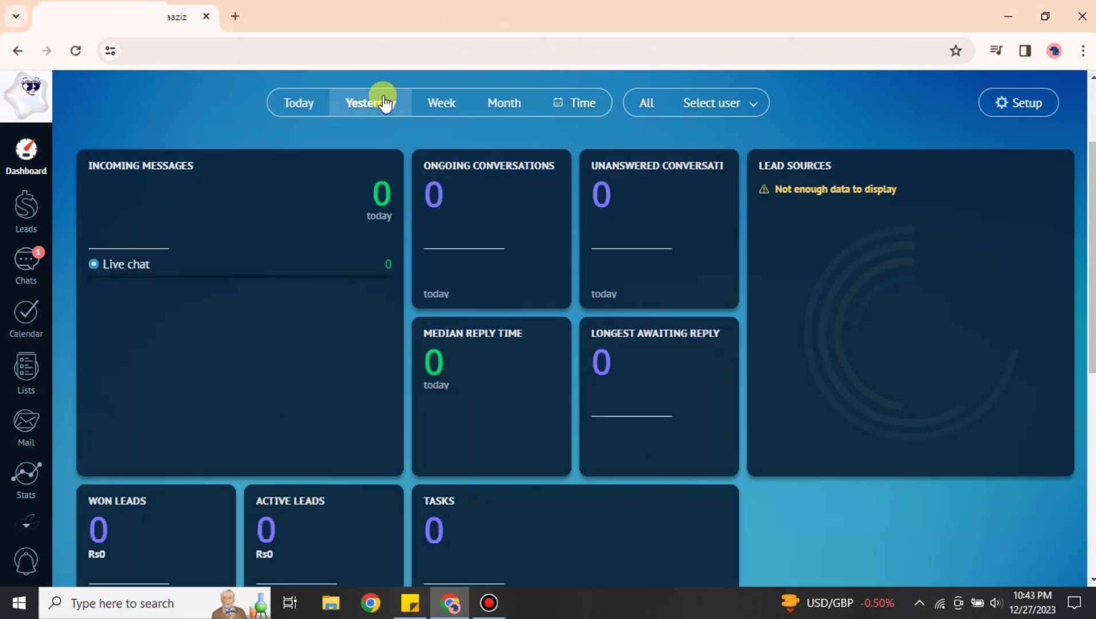
click(459, 103)
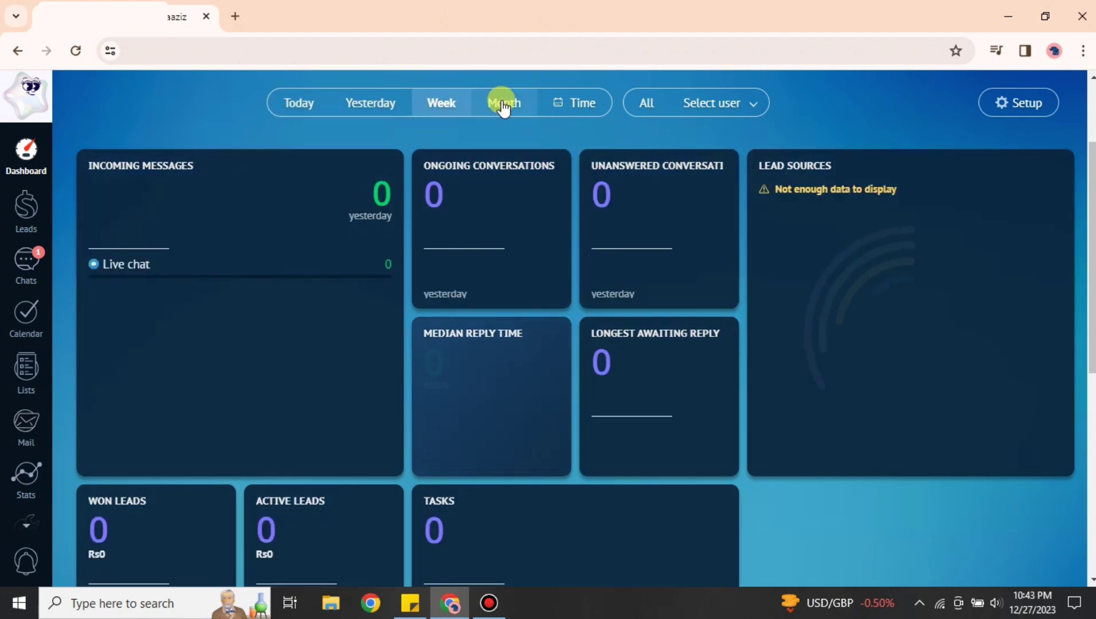
click(501, 105)
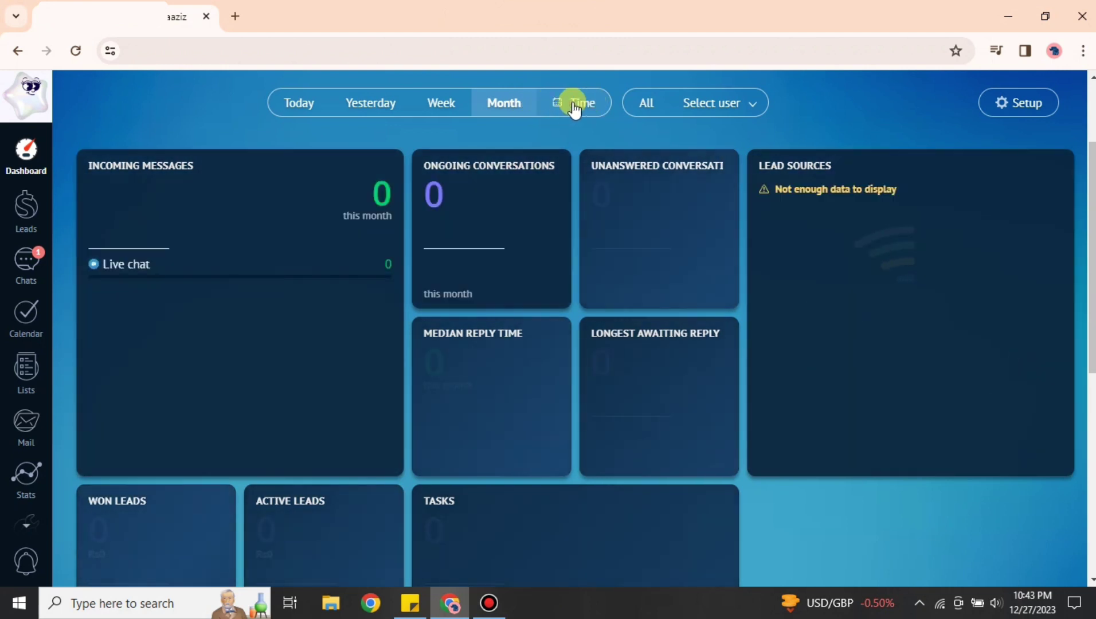
click(579, 104)
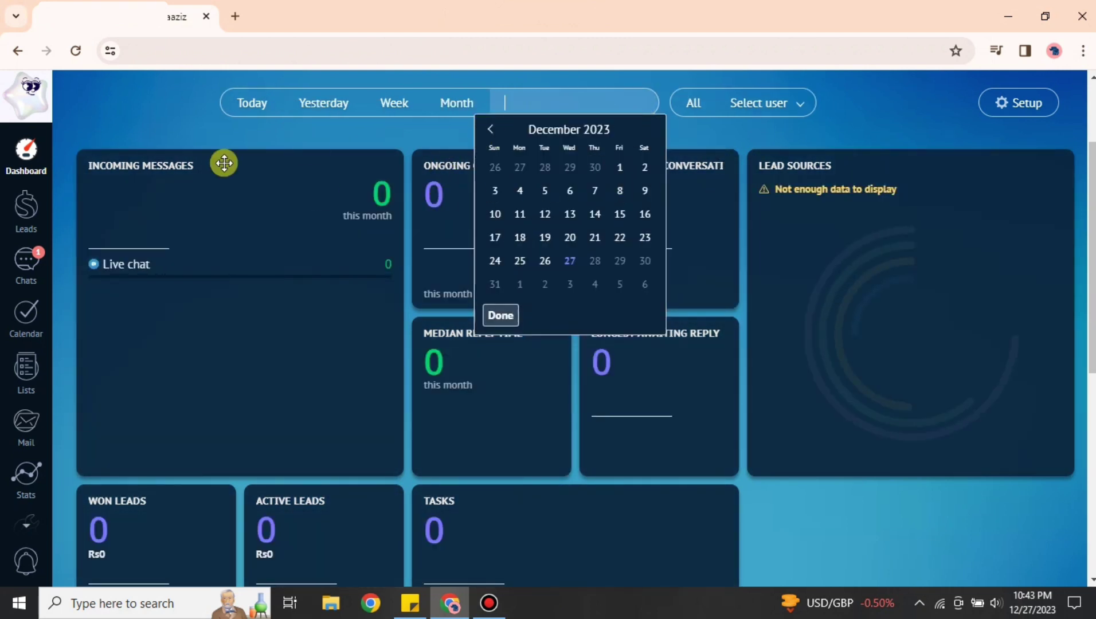
click(501, 315)
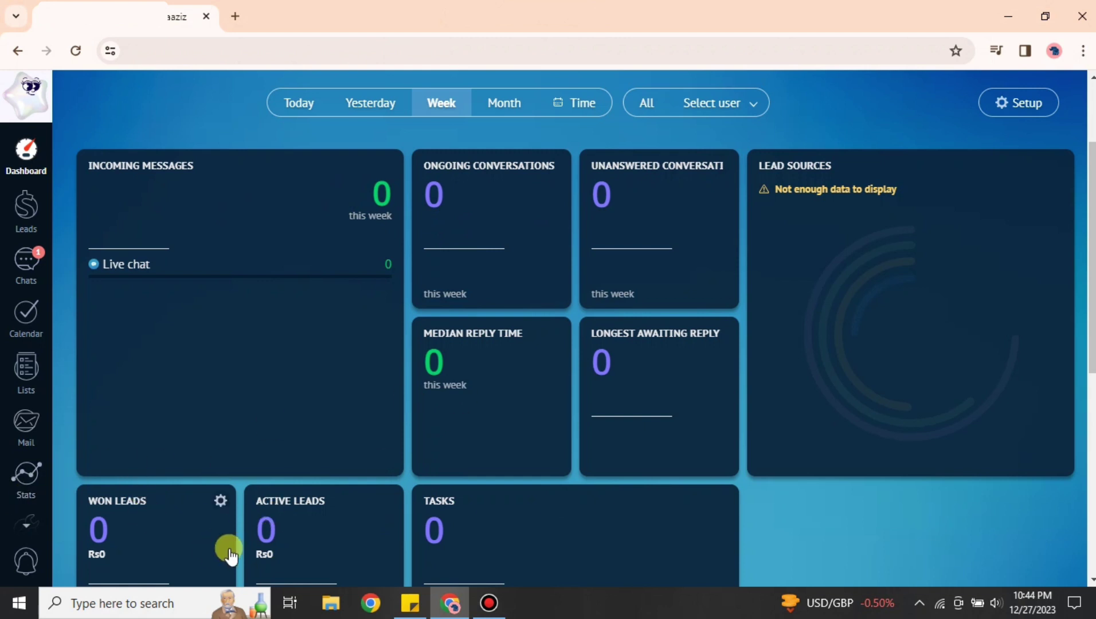
View the Leads pipeline, dismiss its tip, cancel a quick-add lead, then go to Chats
click(30, 202)
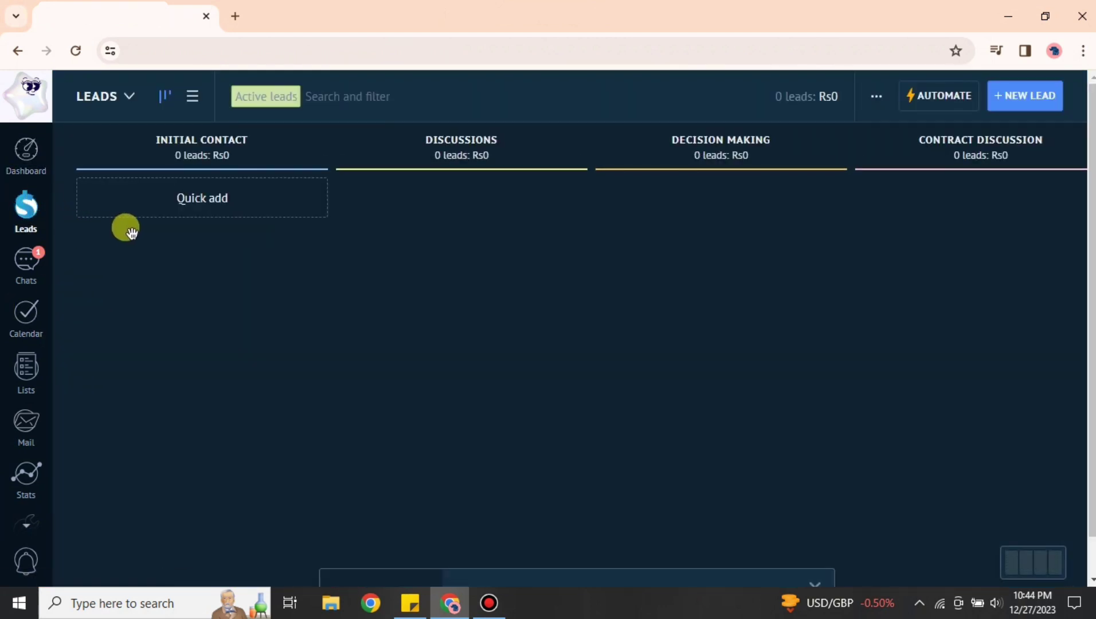
click(815, 377)
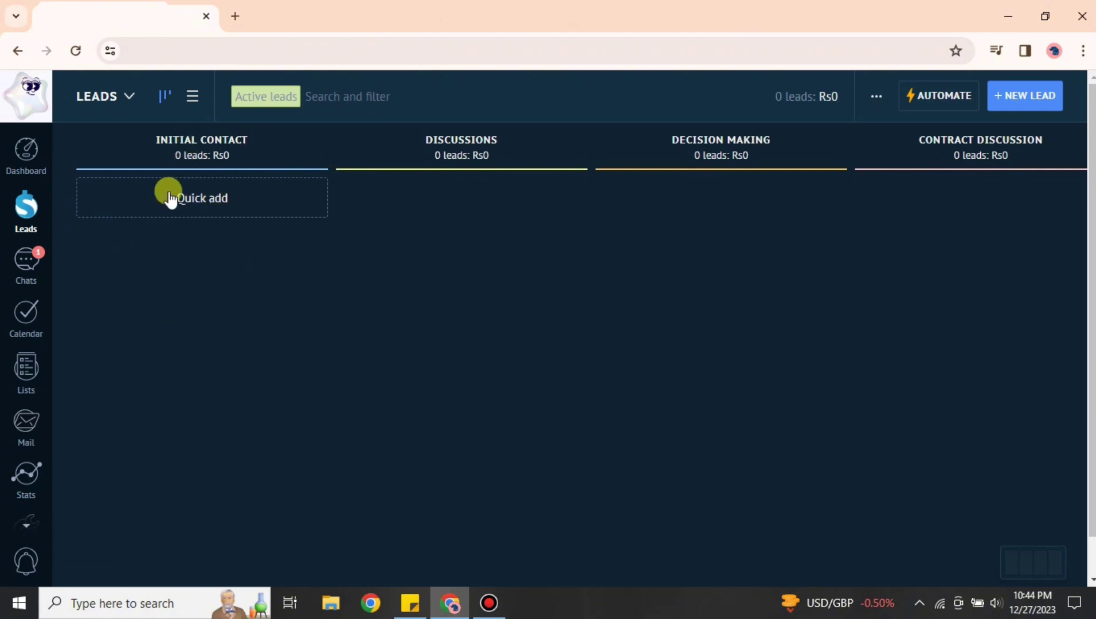
click(203, 206)
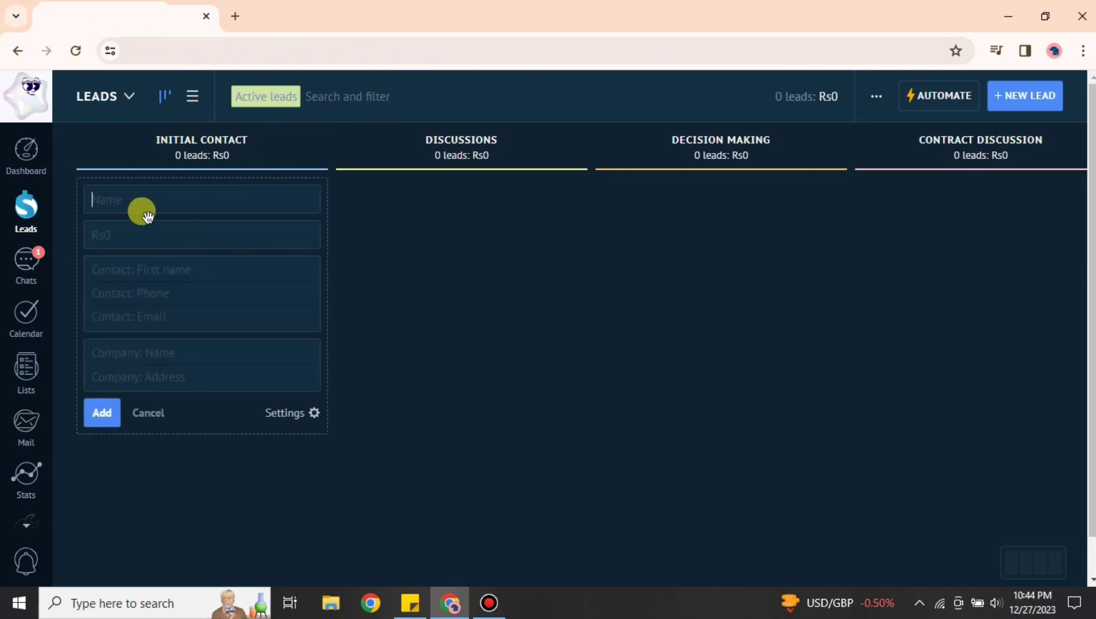
click(148, 414)
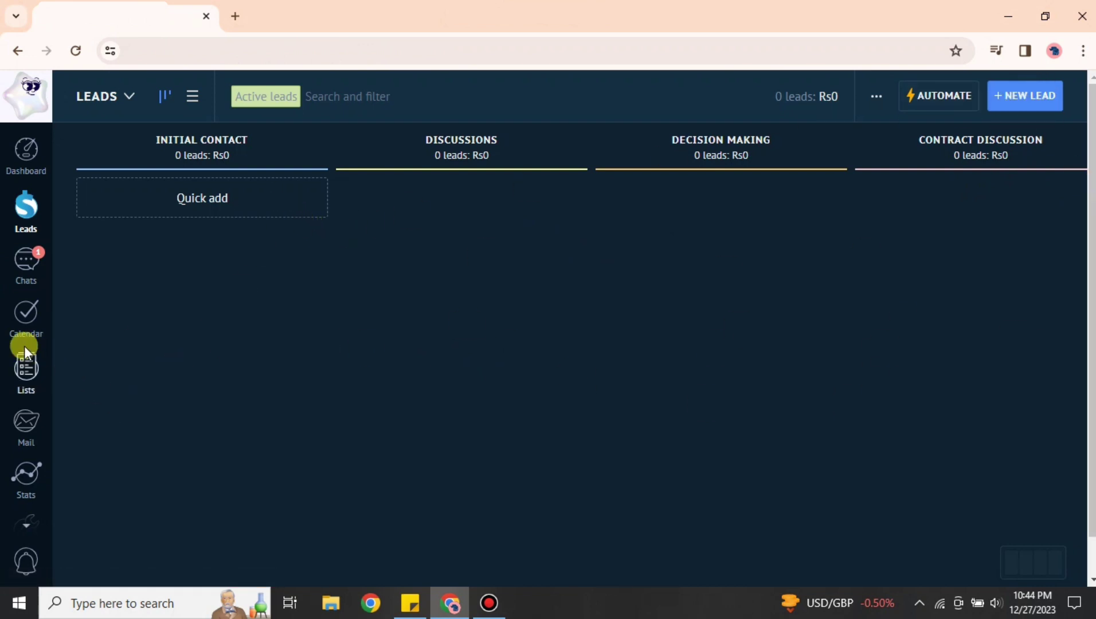
click(26, 261)
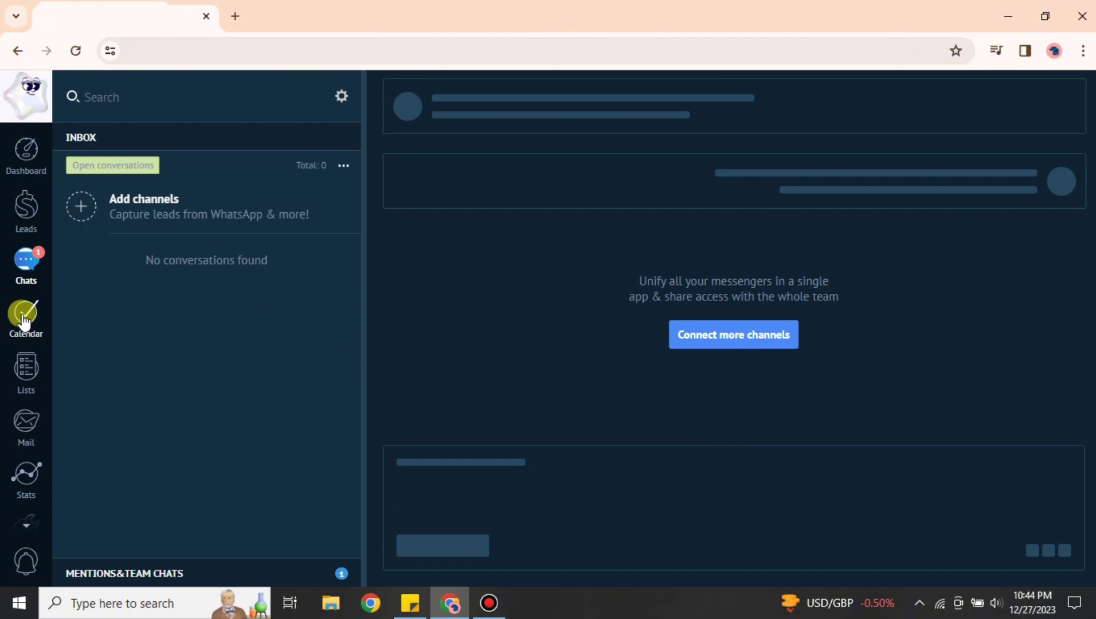
Tour Calendar, Contacts, Mail and the Win-Loss Analysis report, then return to Calendar
click(23, 316)
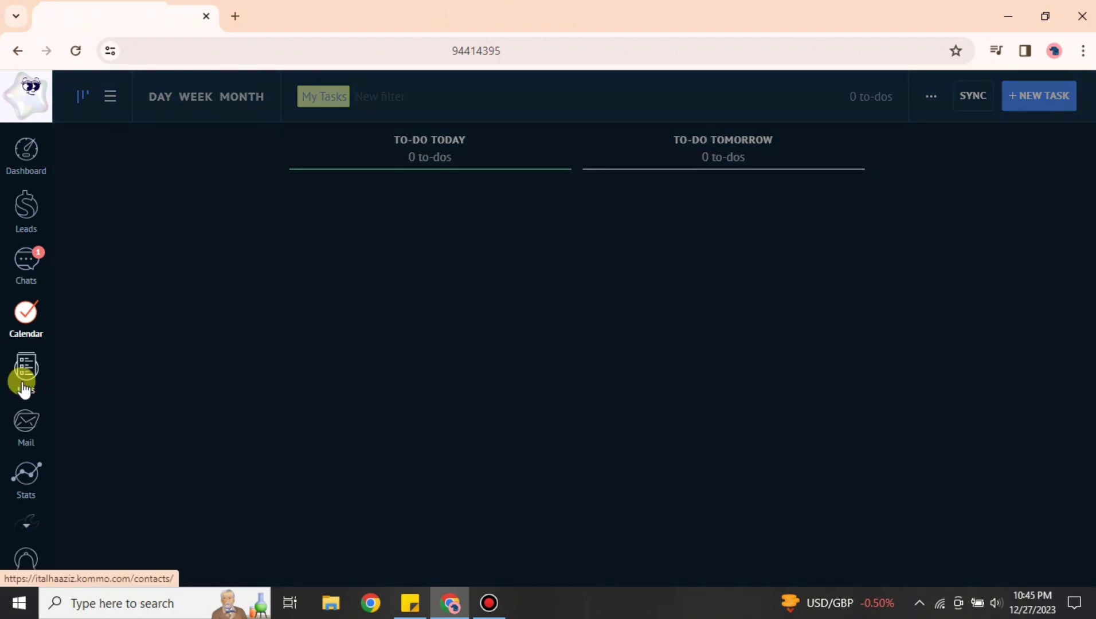
click(23, 383)
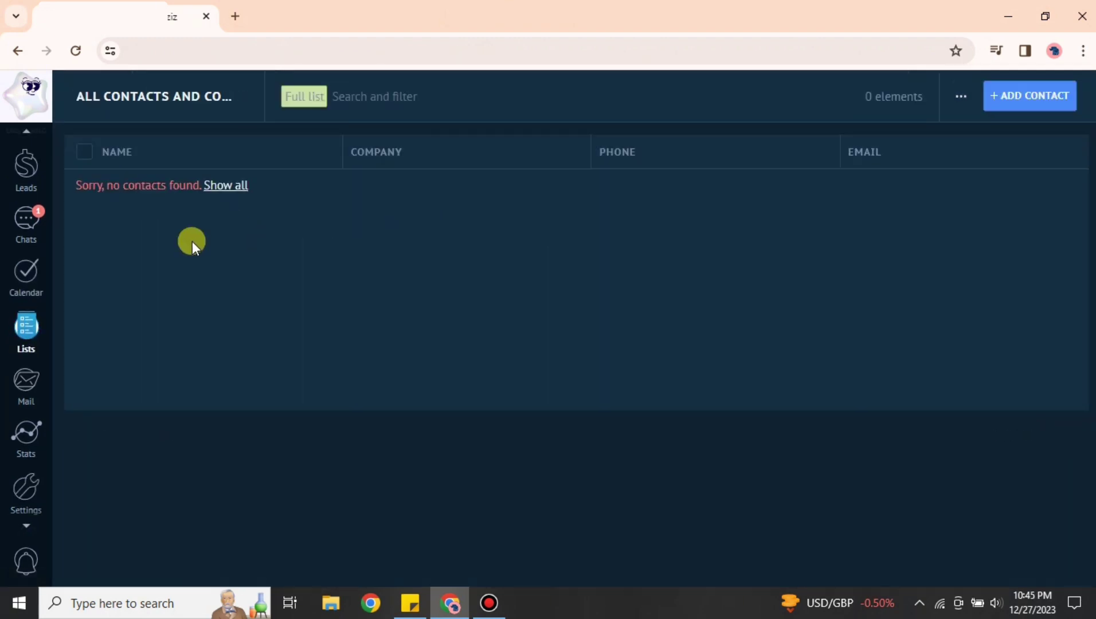
click(28, 352)
click(25, 390)
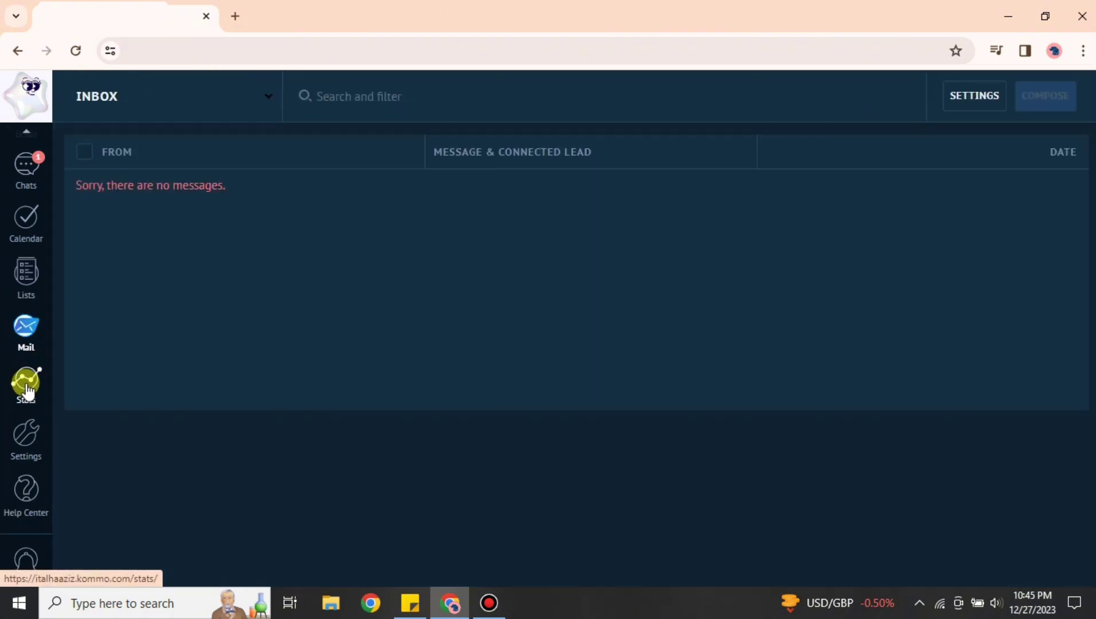
click(27, 392)
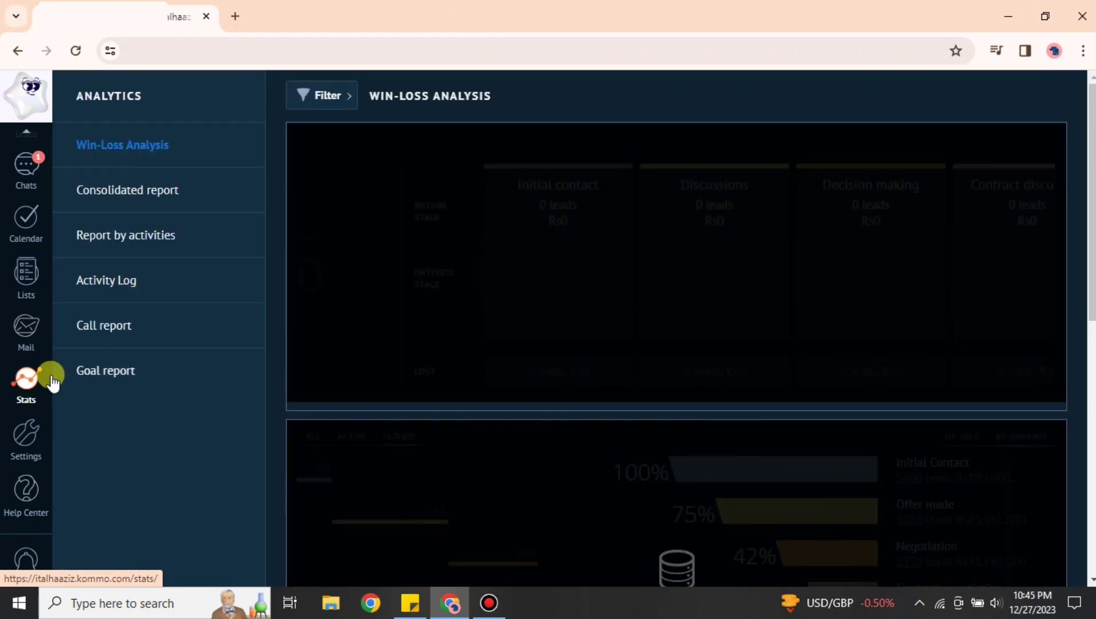
scroll(41, 227, up, 2)
click(29, 314)
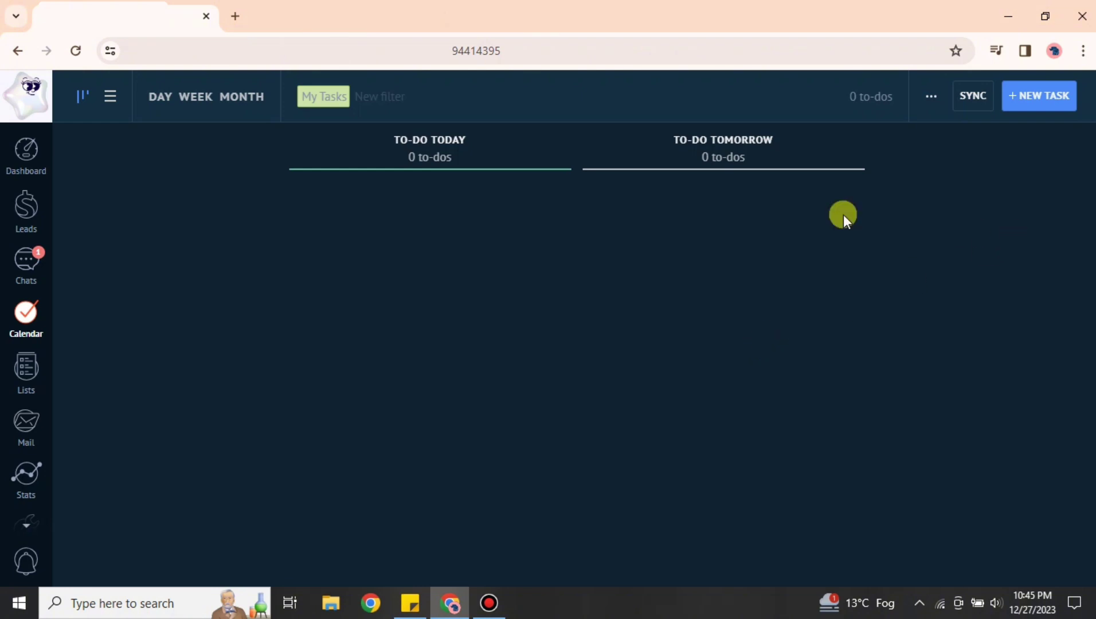
Create a follow-up task for tomorrow and drag it to To-Do Today
click(1048, 100)
click(459, 256)
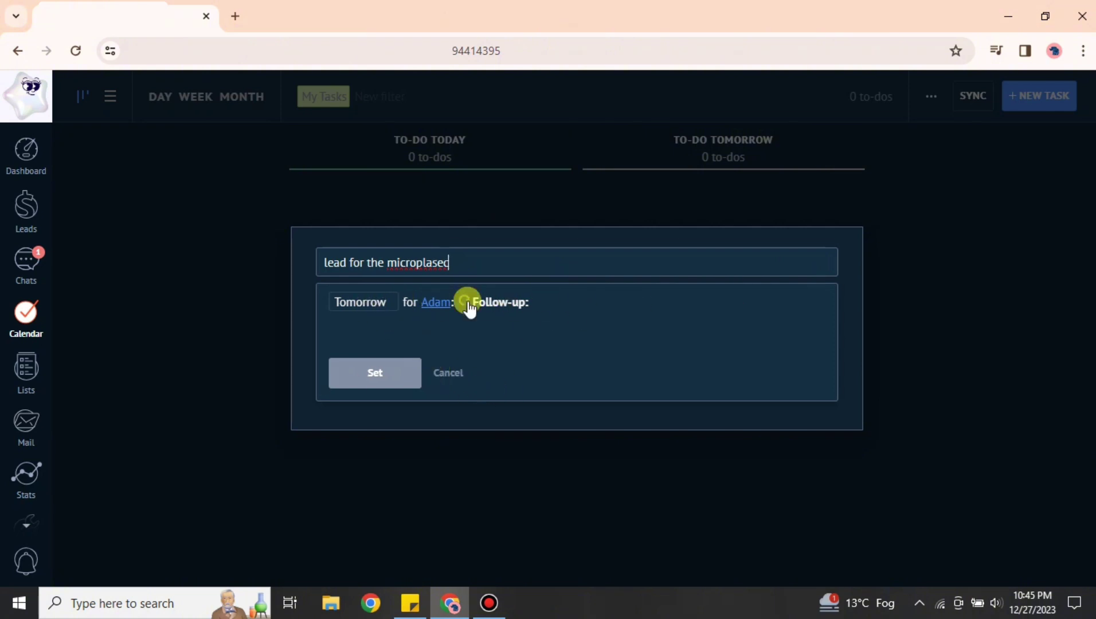
click(380, 377)
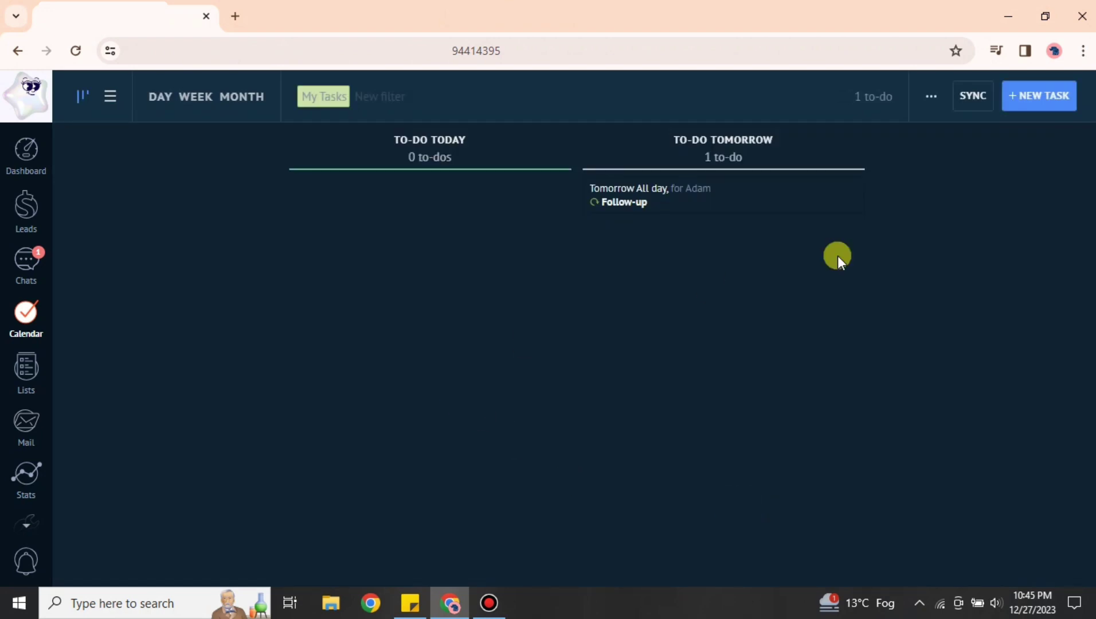
drag(720, 196, 888, 190)
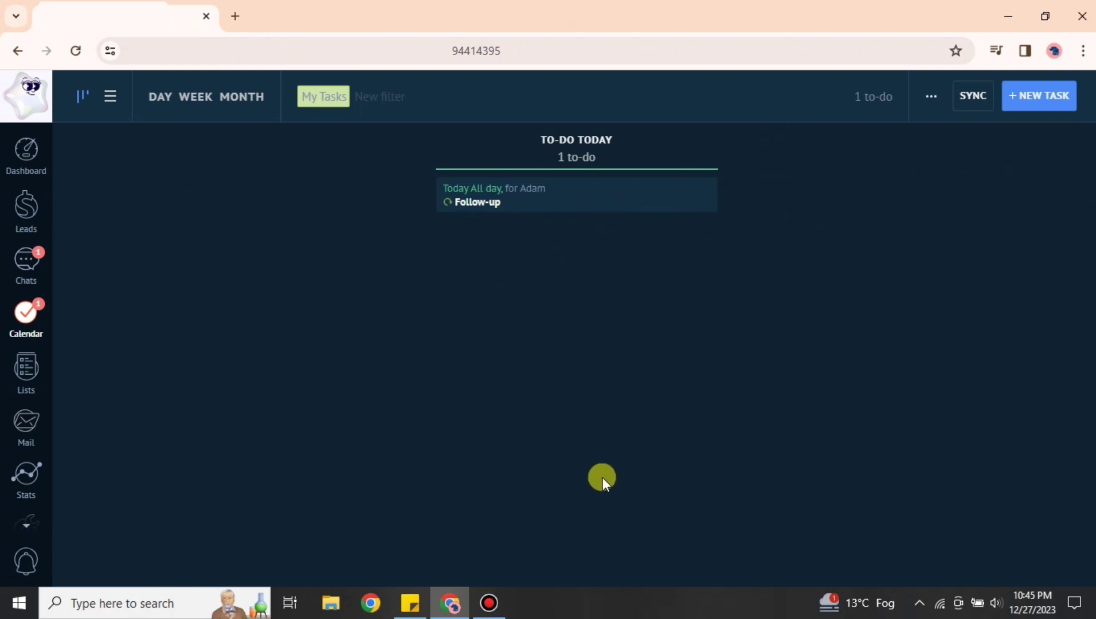
Open the follow-up task and delete it, confirming the deletion
click(632, 189)
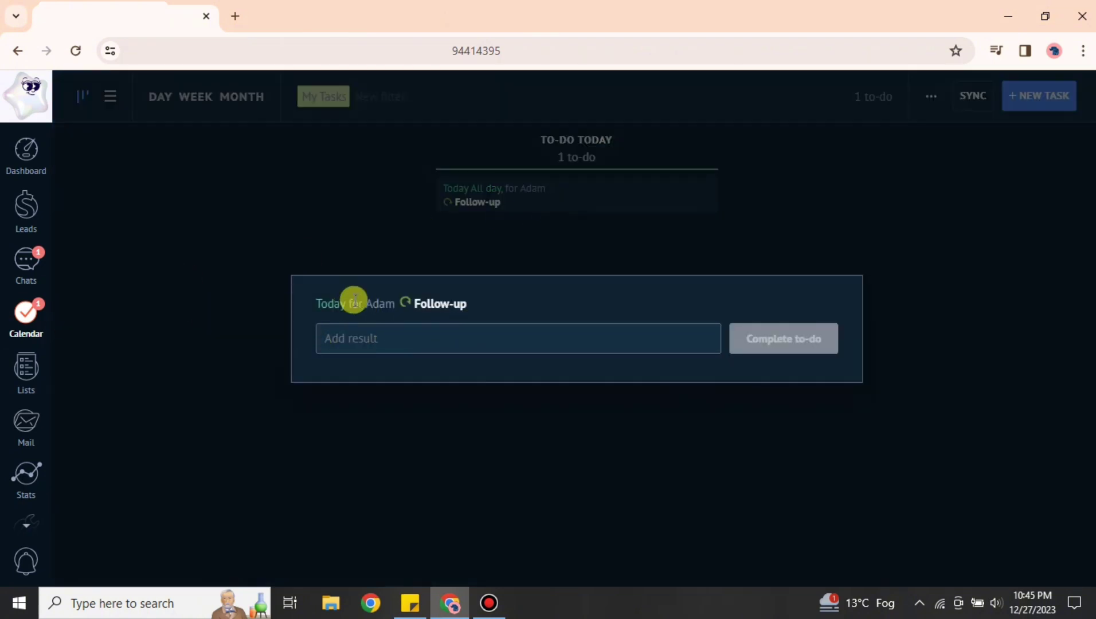
click(398, 339)
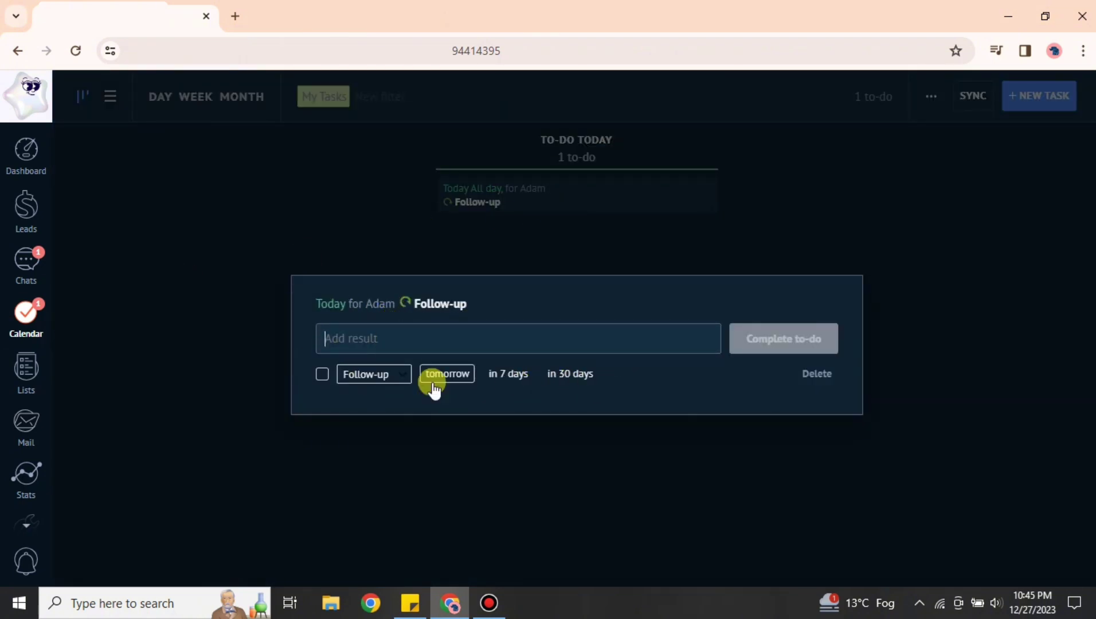
click(820, 379)
click(416, 347)
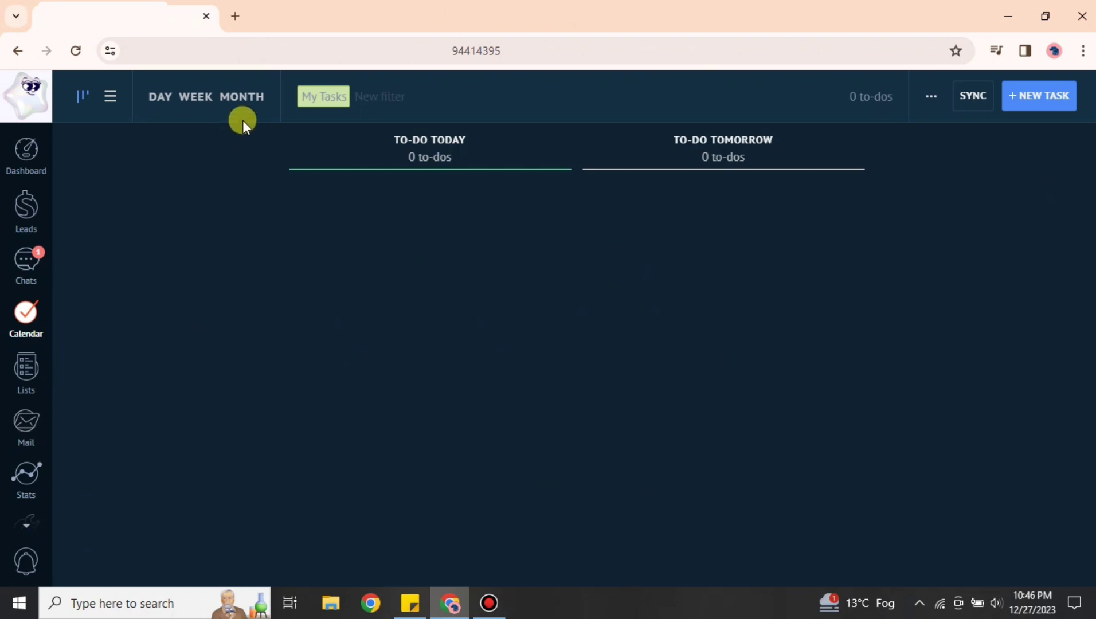
Check the My Tasks filter options, then go to the Leads pipeline
click(322, 104)
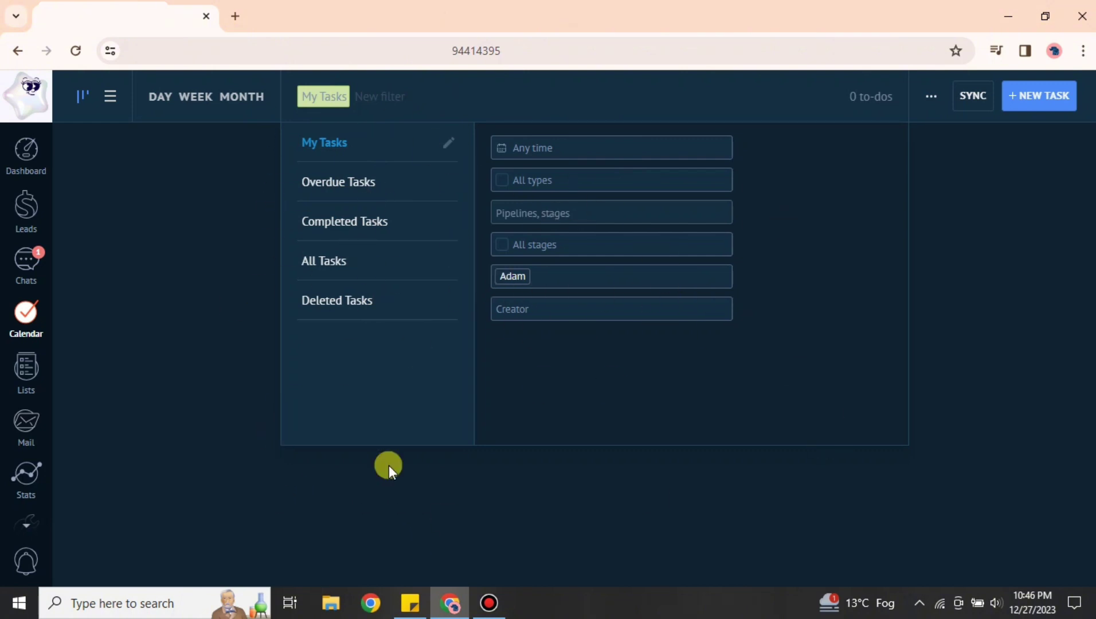
click(304, 509)
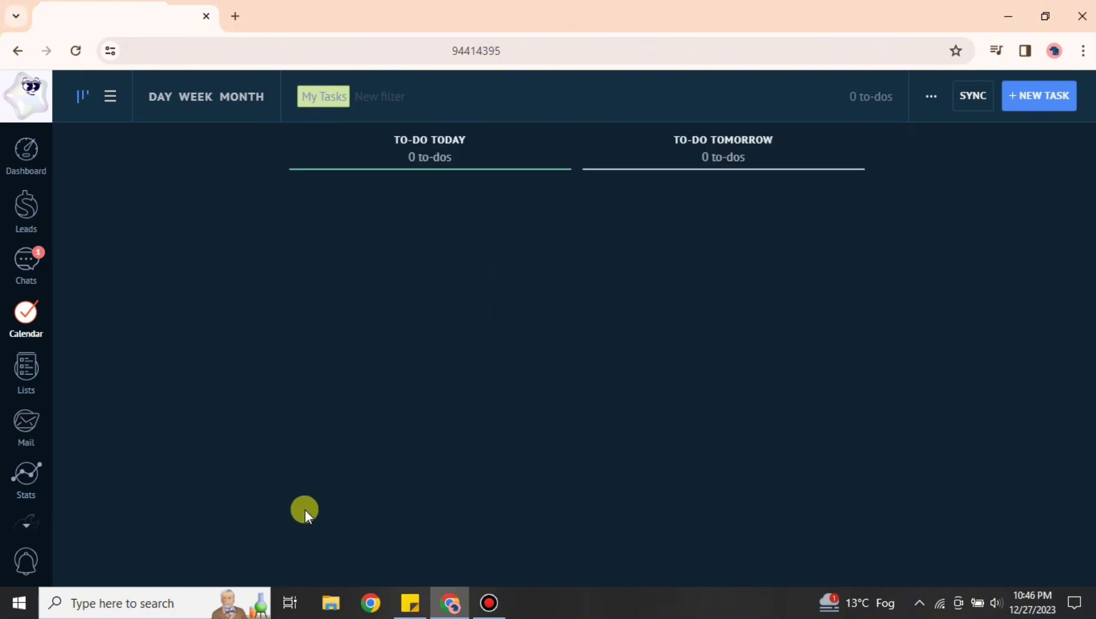
click(26, 207)
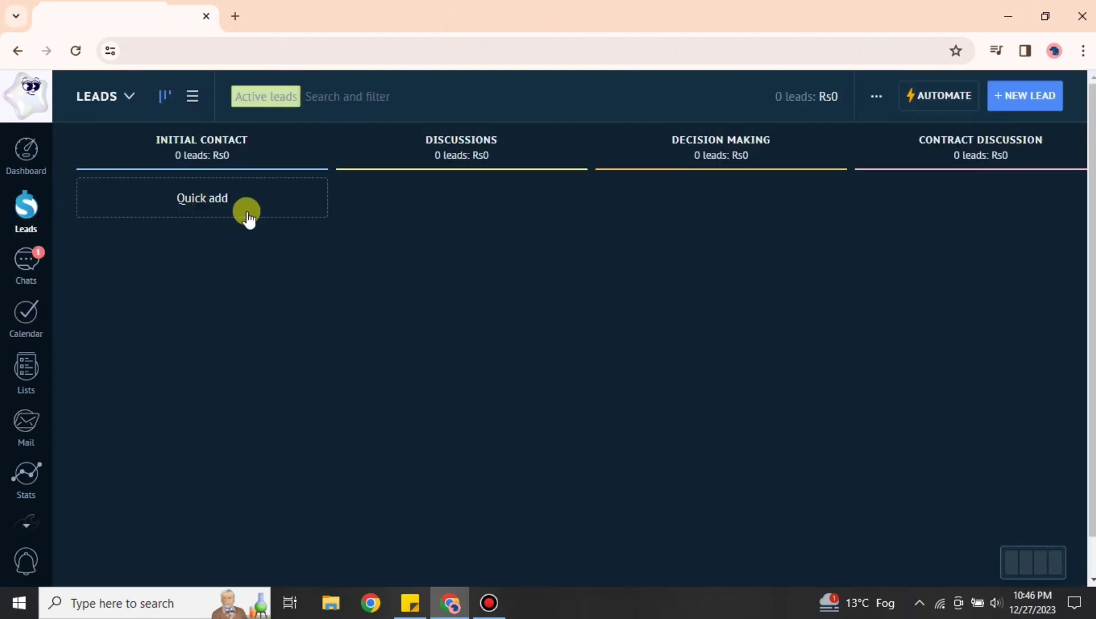
Start a quick-add lead in Initial Contact with a lead name, budget 8000 and the contact's name
click(167, 210)
text(Adam)
click(178, 242)
text(8000)
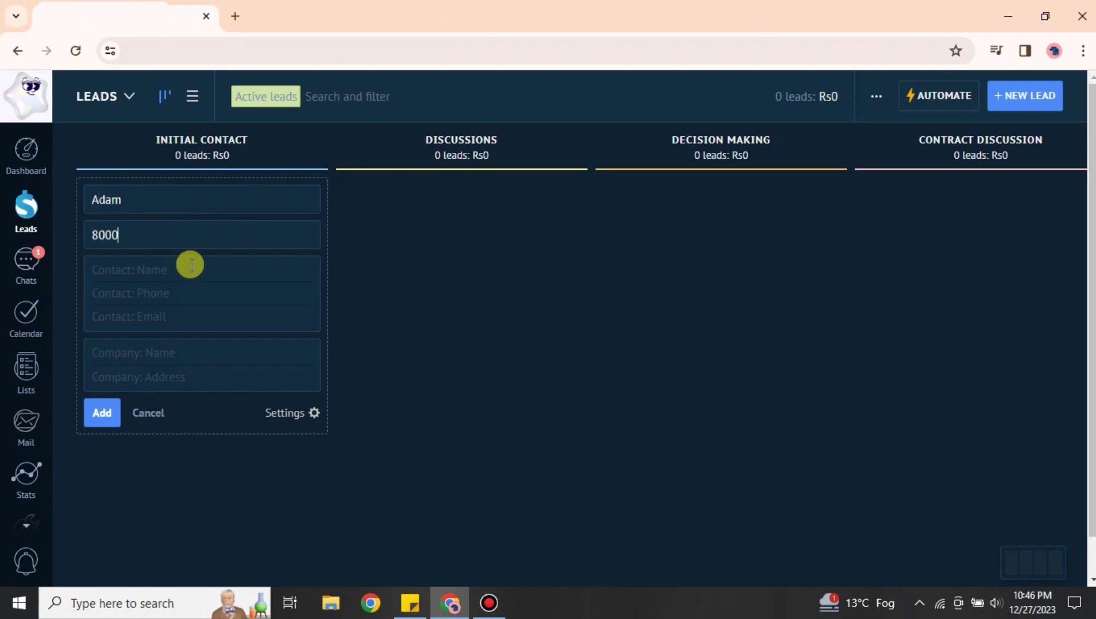
click(188, 265)
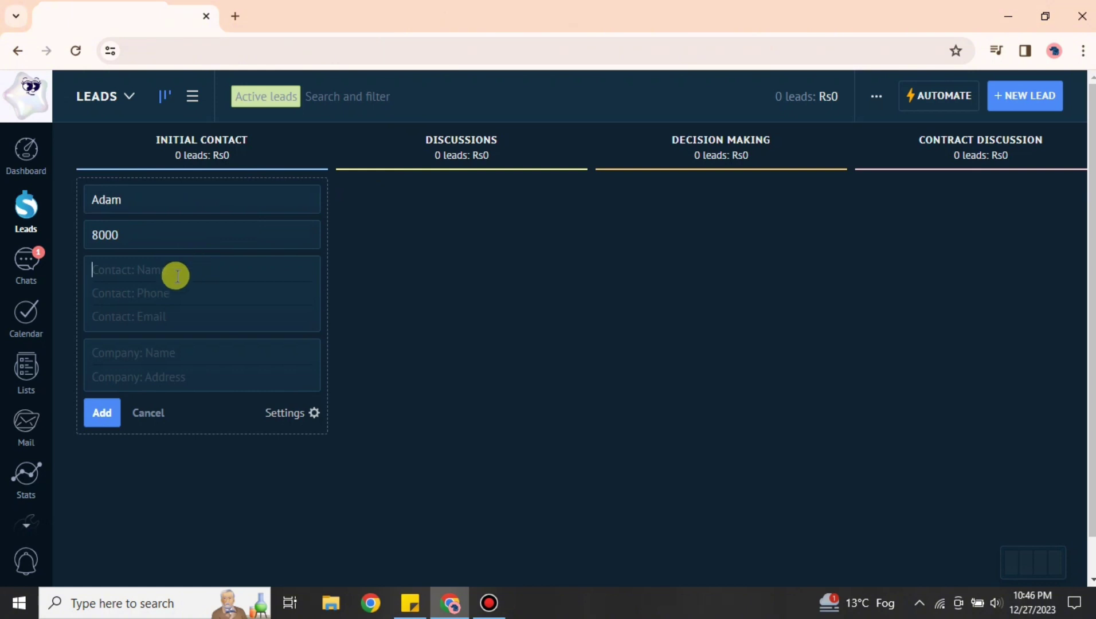
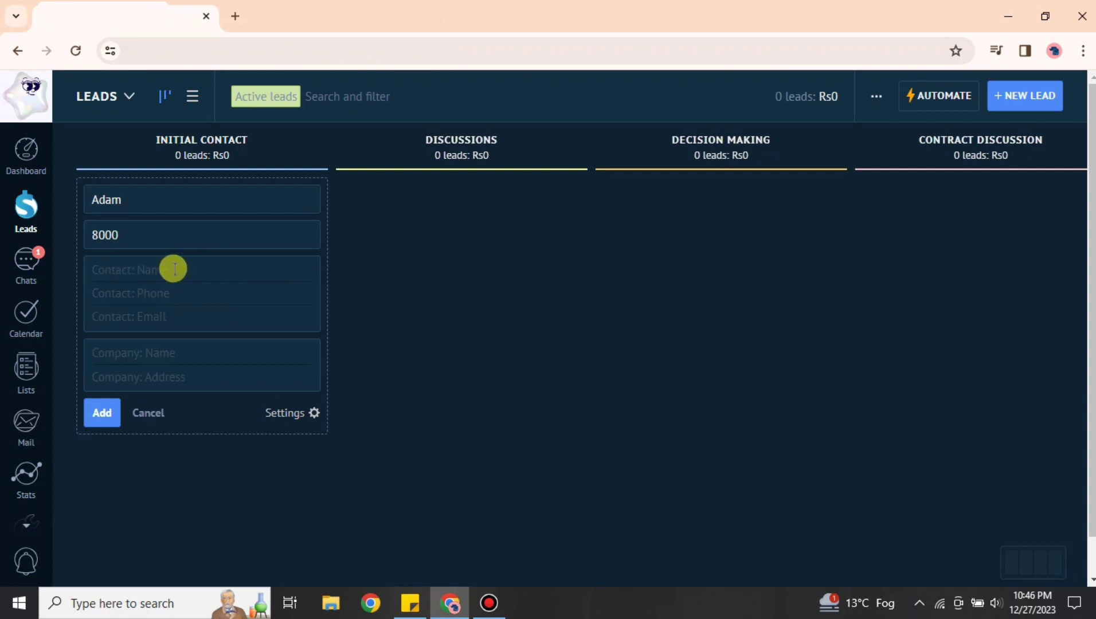
text(Steve)
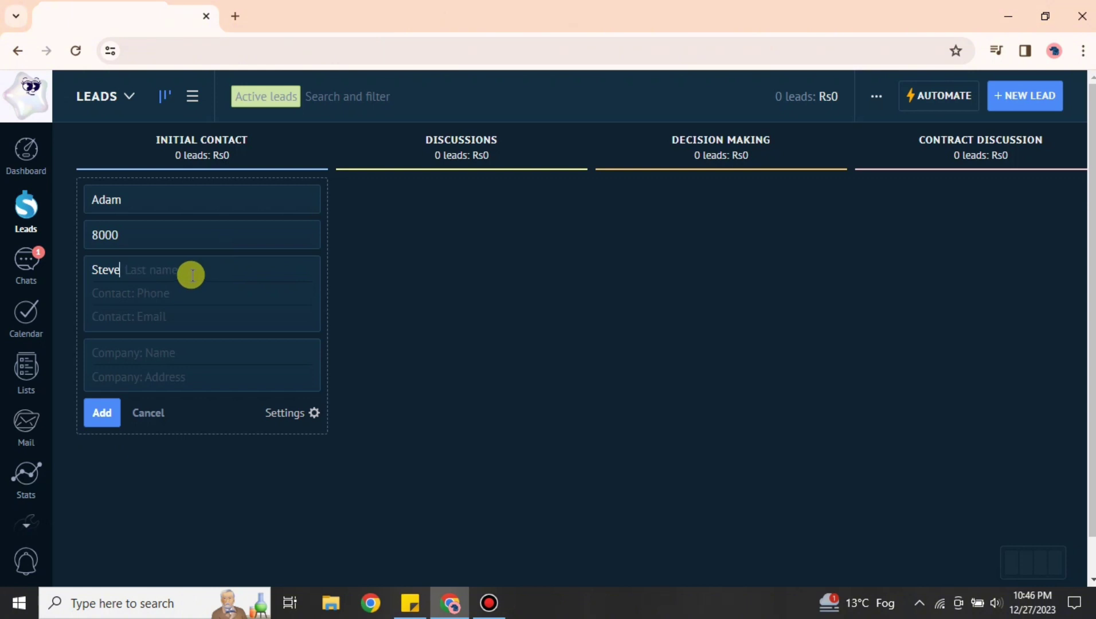
text( n)
key(BackSpace)
Enter the contact's phone and email, company abc with its address, and add the lead
click(187, 291)
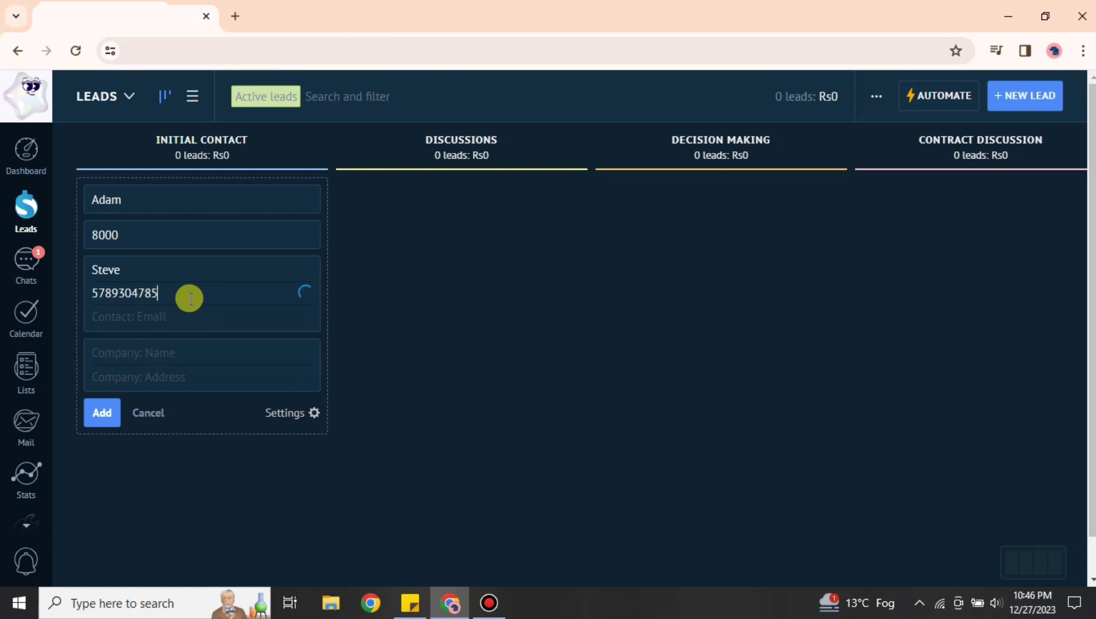
click(197, 318)
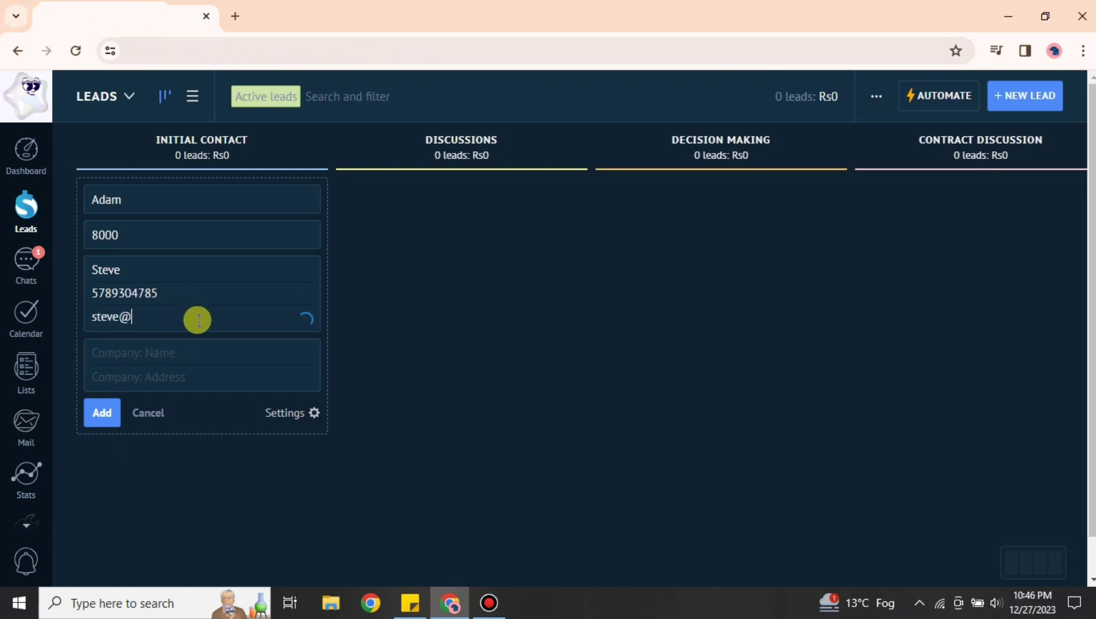
click(184, 352)
text(abc)
click(138, 376)
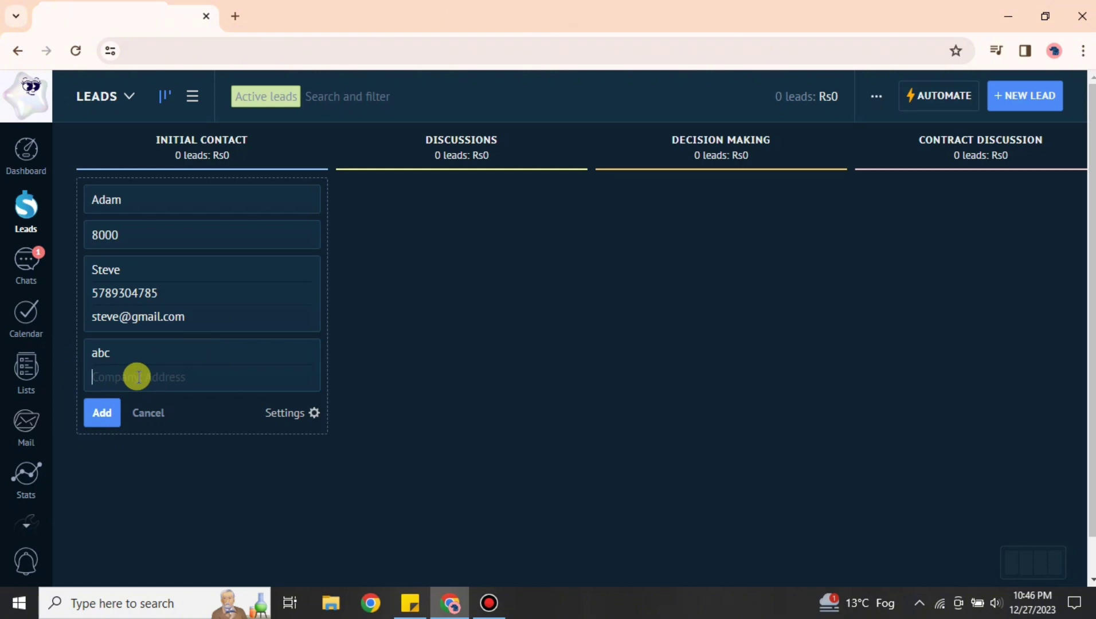
text(gff45)
click(101, 412)
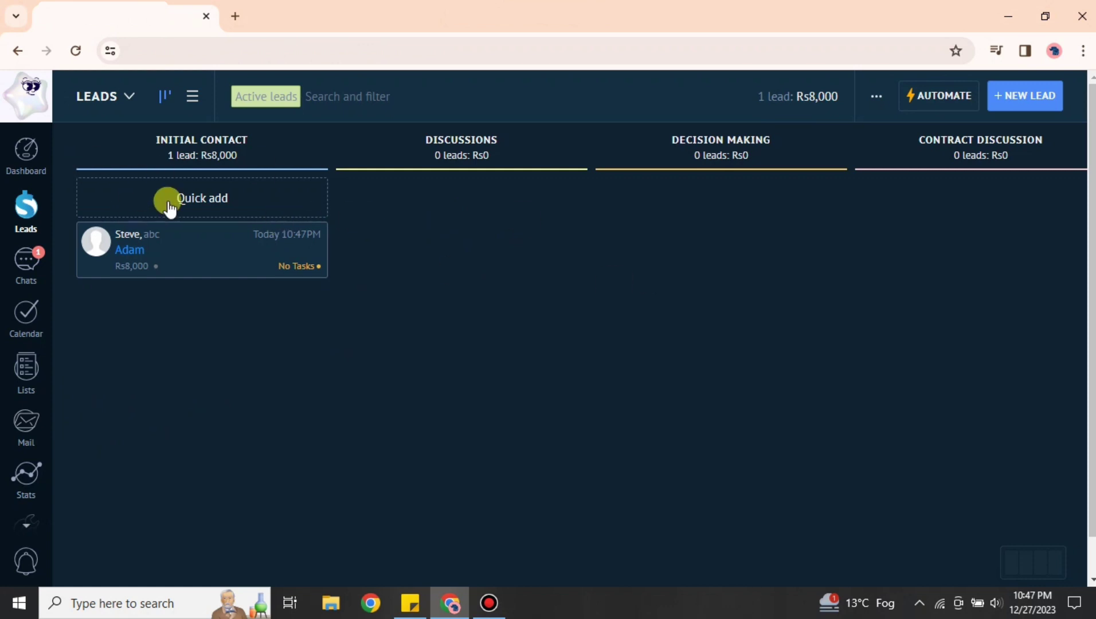
drag(309, 230, 221, 204)
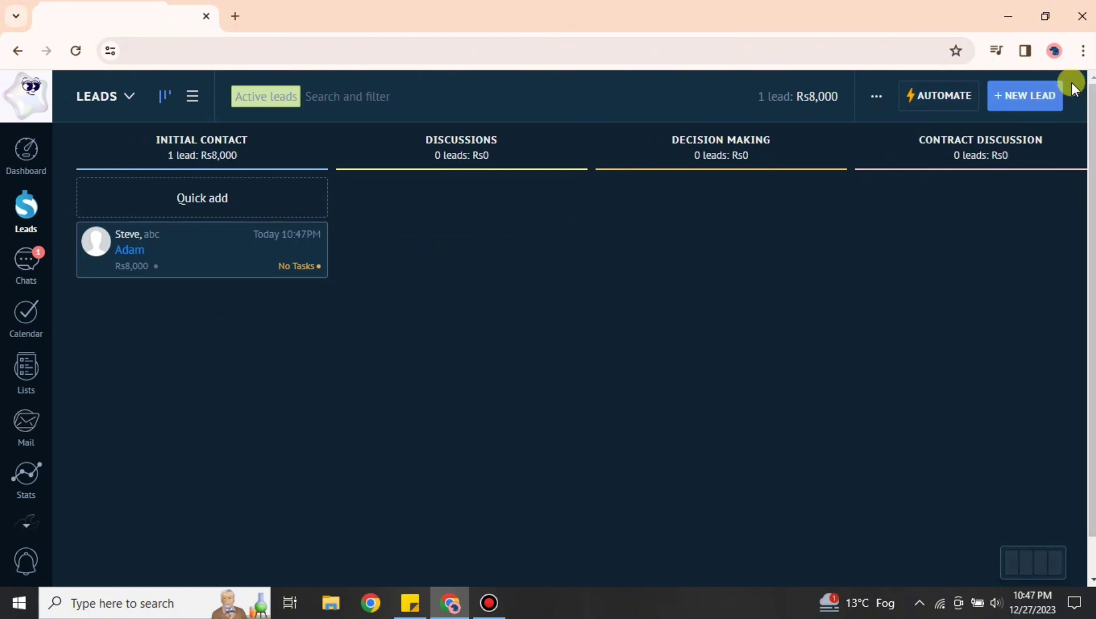